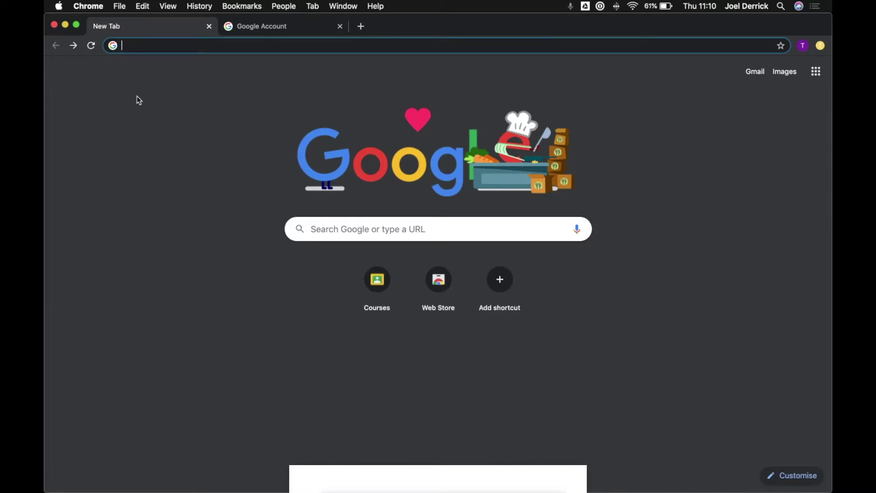
# Load classroom.google.com in Chrome from the 'clas' address-bar suggestion.
pyautogui.write('classroom.google.com')
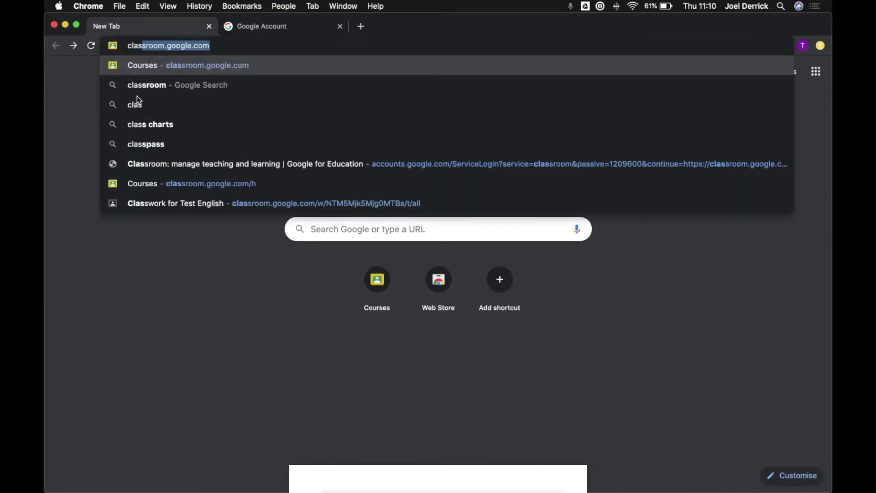
pyautogui.press('Return')
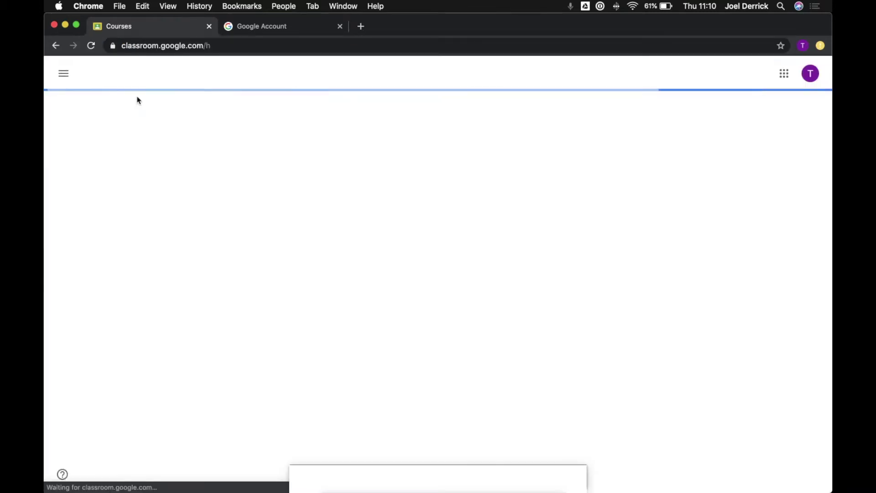
pyautogui.click(267, 27)
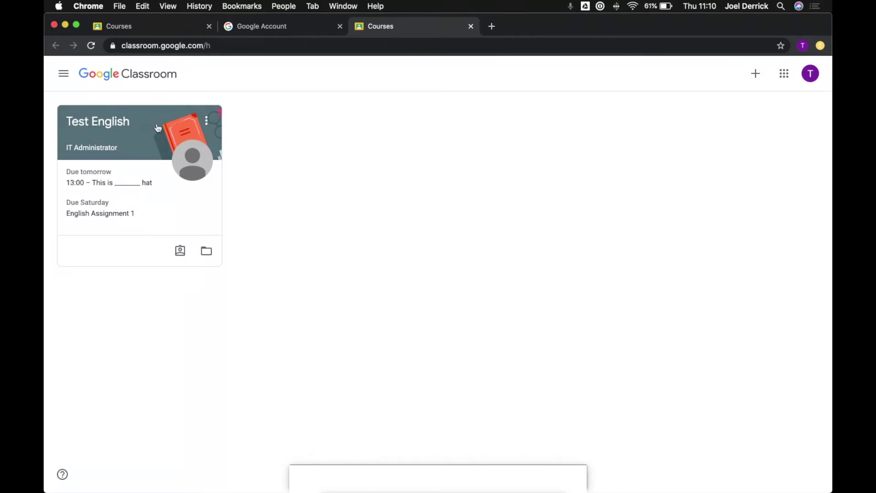
# Open the Test English class from its course card.
pyautogui.click(97, 130)
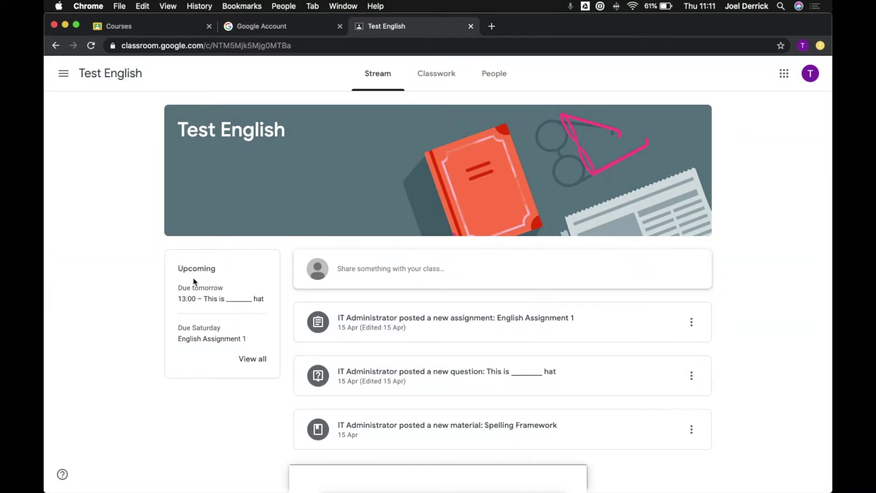
# Go to the Test English People page listing the teacher.
pyautogui.click(491, 77)
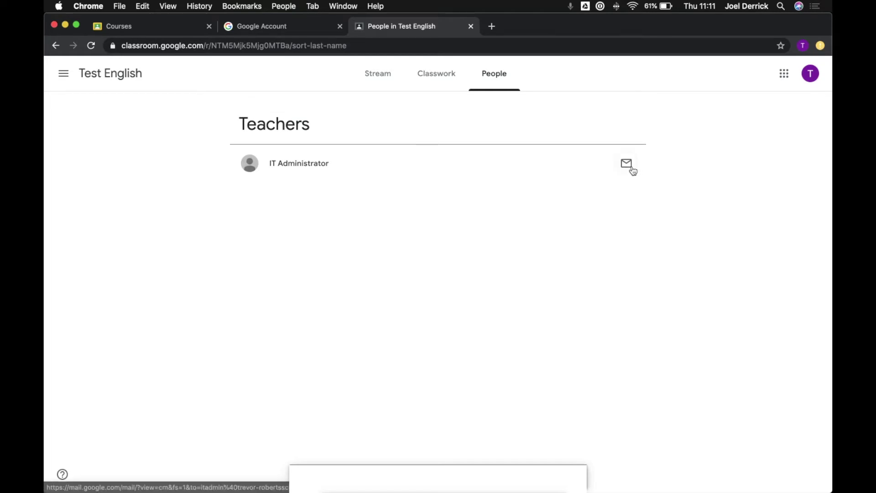
# Browse Test English classwork filtered by Grammar, then Spelling, then All topics.
pyautogui.click(433, 81)
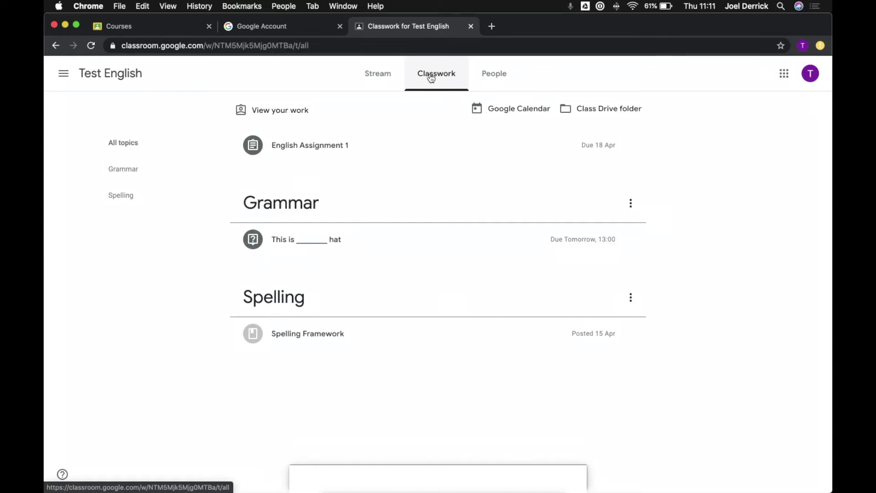
pyautogui.click(123, 169)
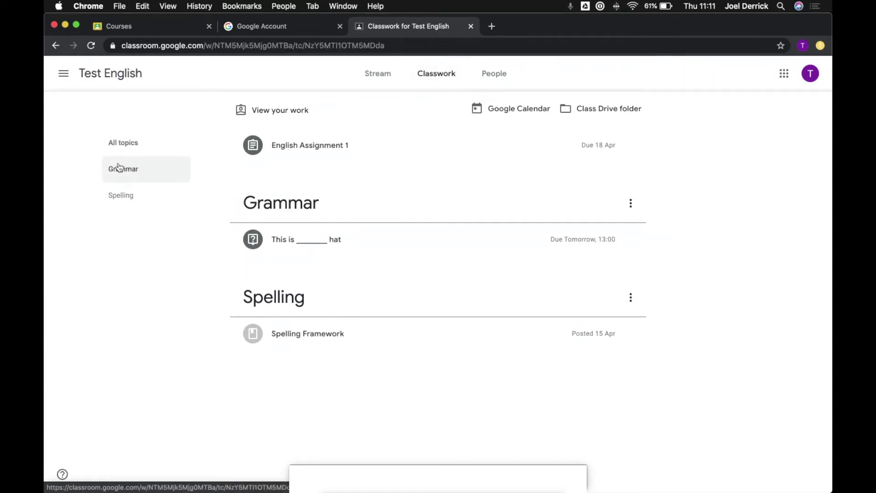
pyautogui.click(121, 197)
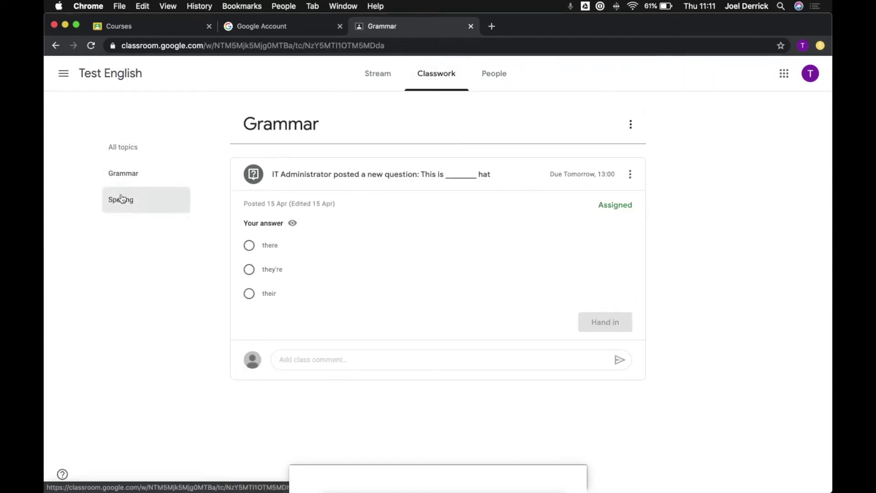
pyautogui.click(132, 157)
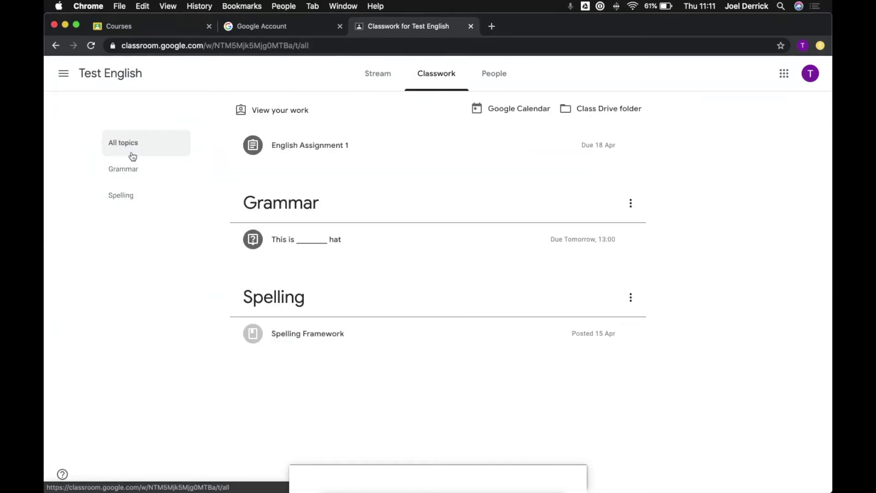
pyautogui.click(300, 338)
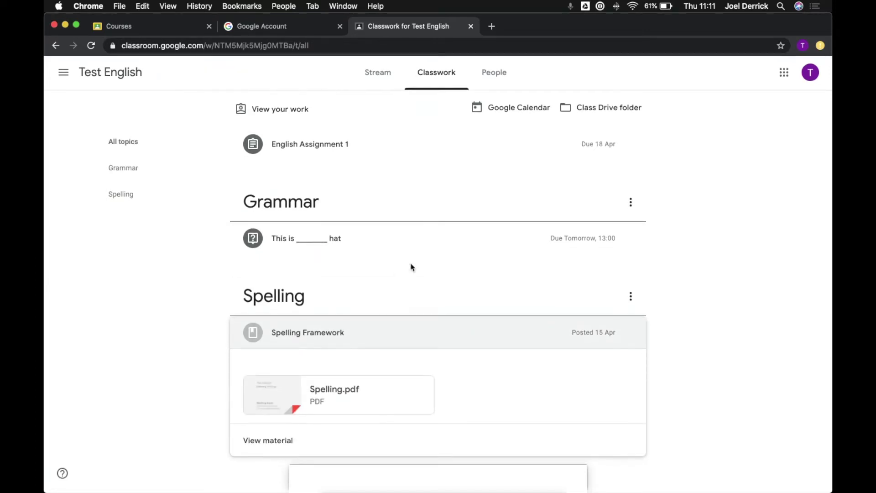
pyautogui.click(332, 397)
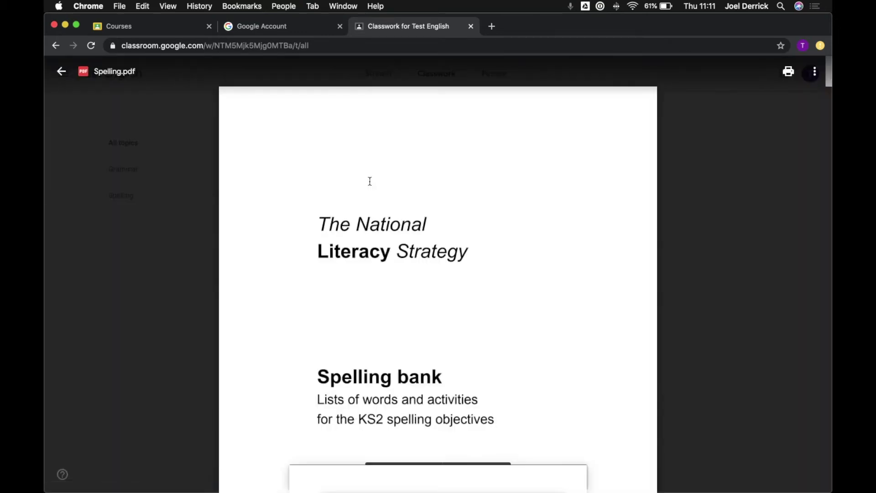
pyautogui.click(747, 195)
# Answer the 'This is ___ hat' question with 'their' and confirm handing it in.
pyautogui.click(366, 245)
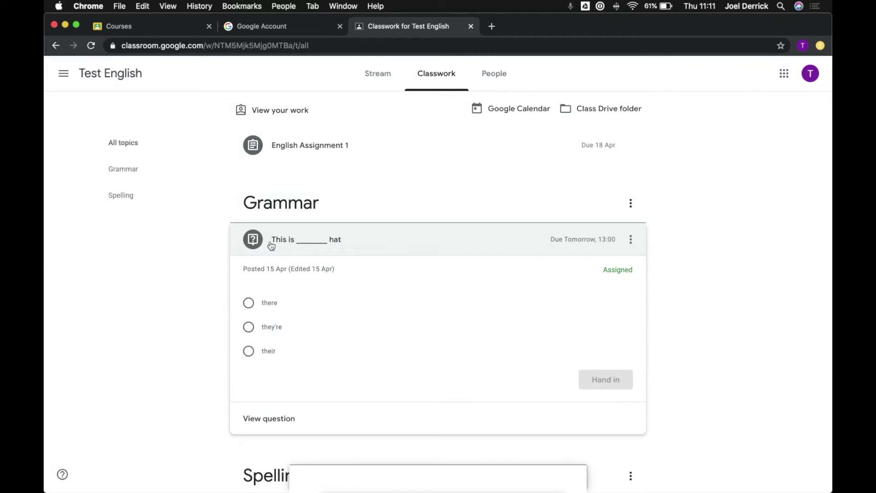
pyautogui.click(249, 350)
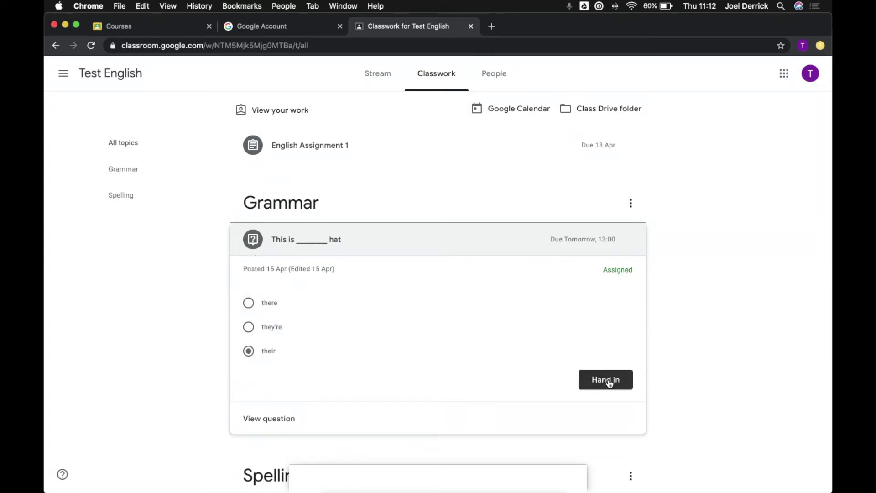
pyautogui.click(609, 383)
pyautogui.click(503, 305)
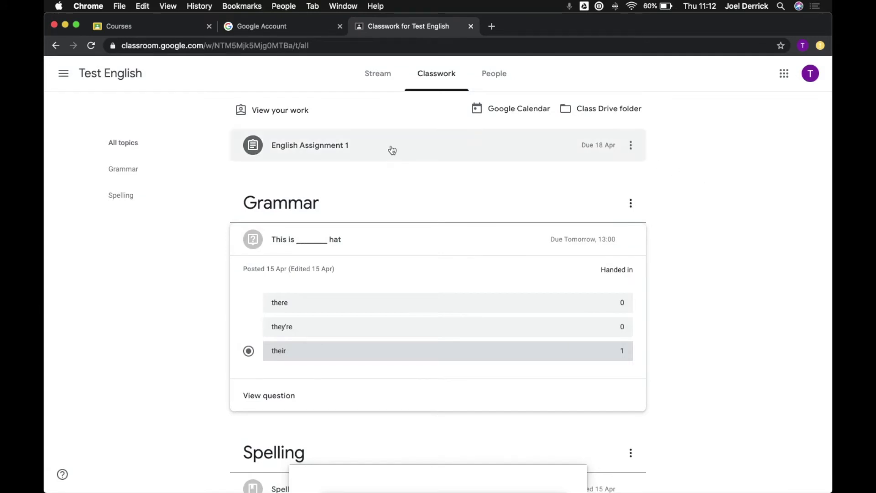
# Open English Assignment 1's details and try its private and class comment boxes.
pyautogui.click(368, 150)
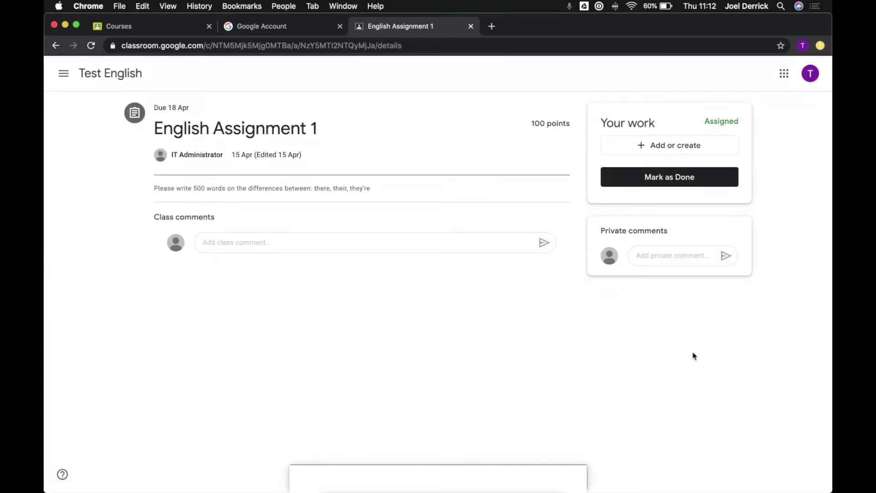
pyautogui.click(657, 259)
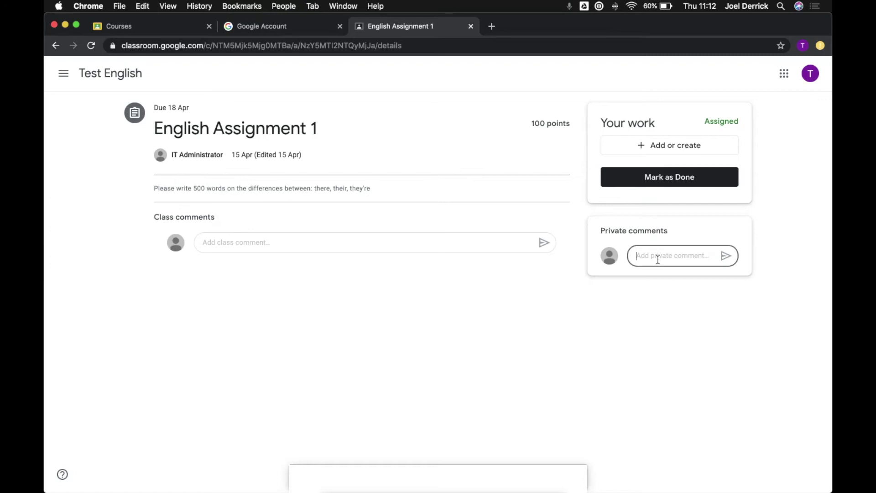
pyautogui.click(658, 308)
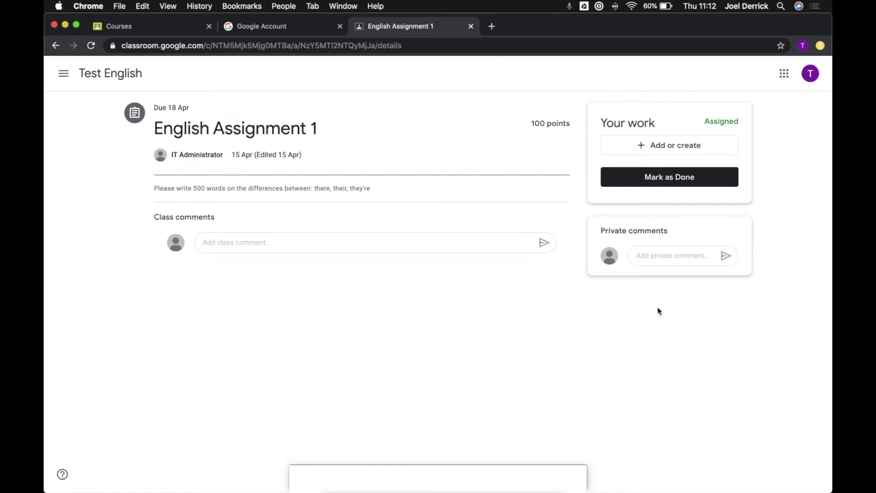
pyautogui.click(229, 245)
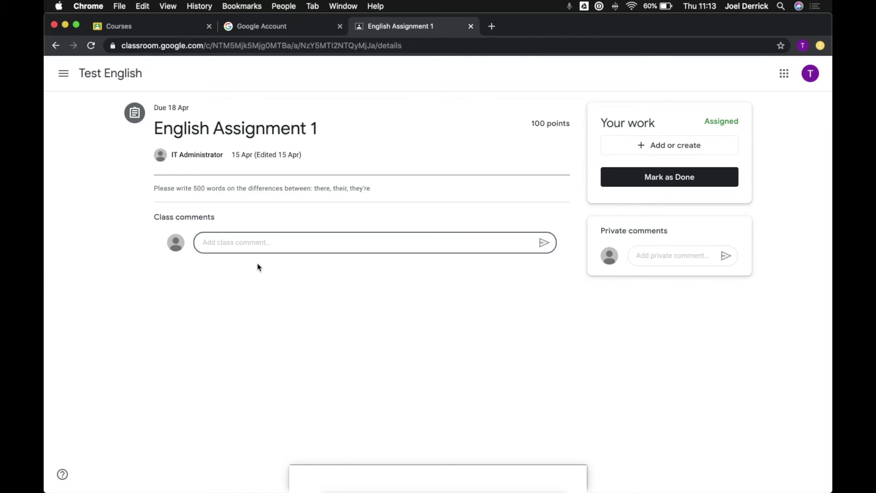
# Try the Google Drive and File attach options, then create a new Google Doc as the work.
pyautogui.click(640, 146)
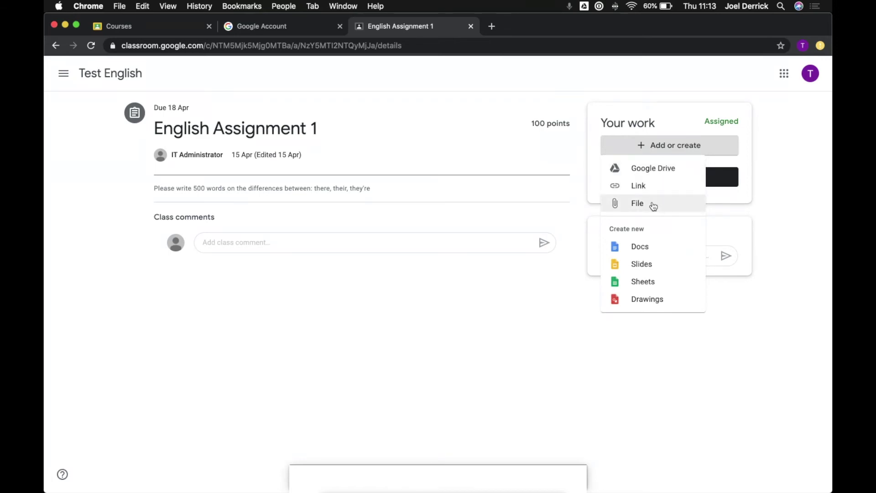
pyautogui.click(663, 174)
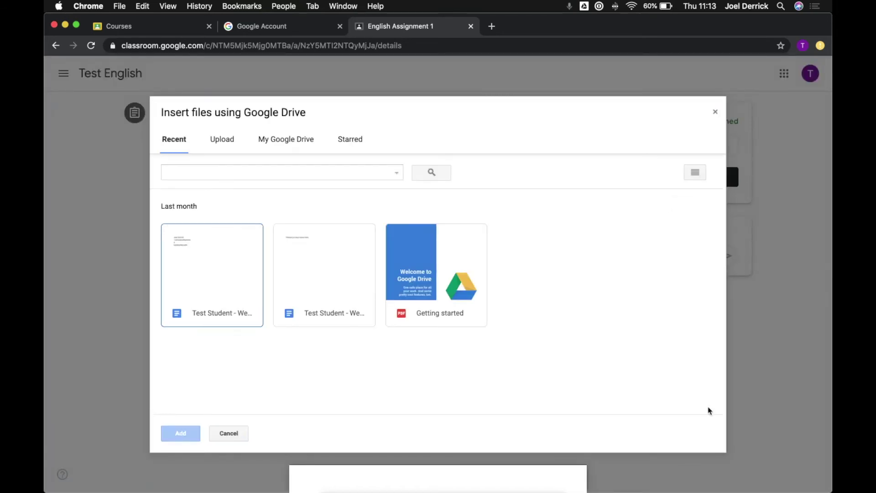
pyautogui.click(715, 112)
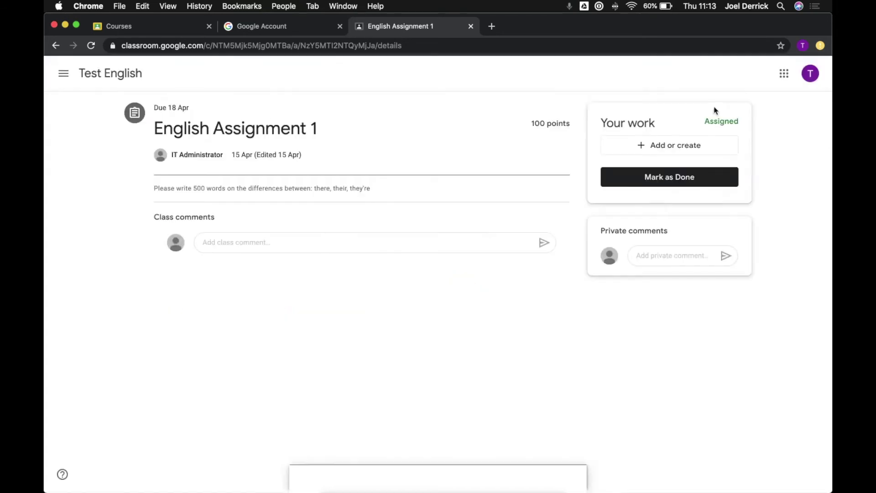
pyautogui.click(666, 145)
pyautogui.click(637, 203)
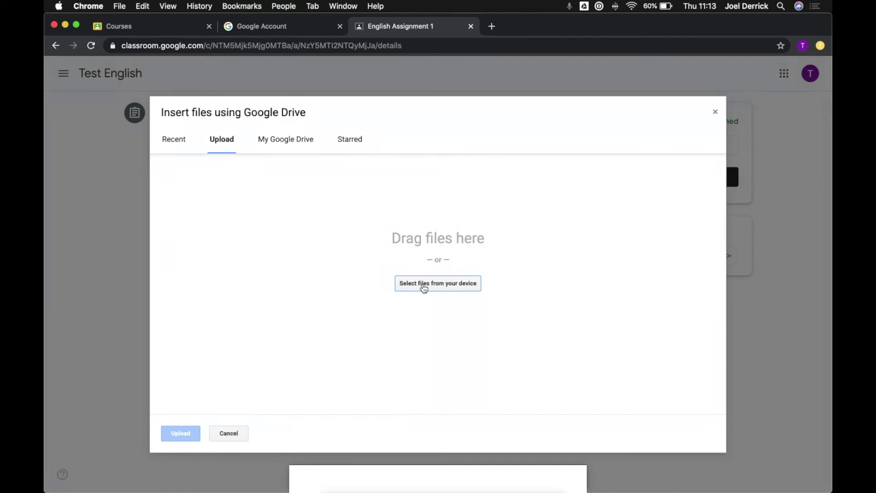
pyautogui.click(229, 433)
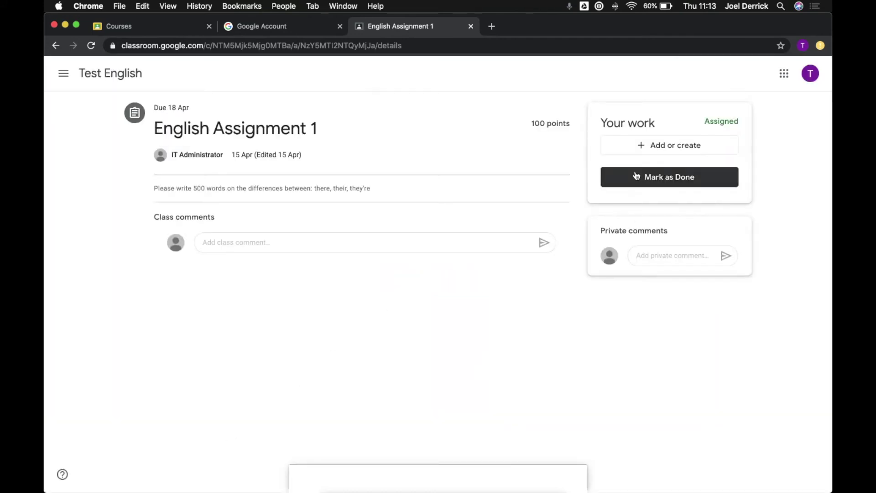
pyautogui.click(646, 145)
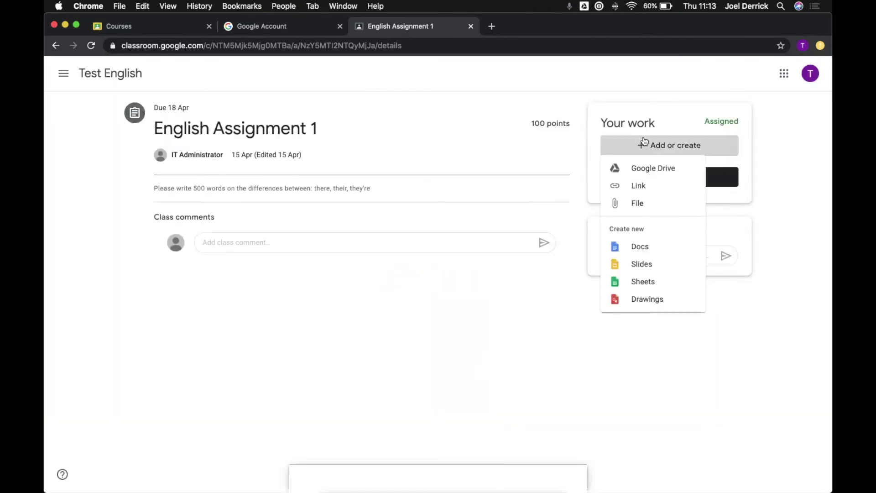
pyautogui.click(643, 251)
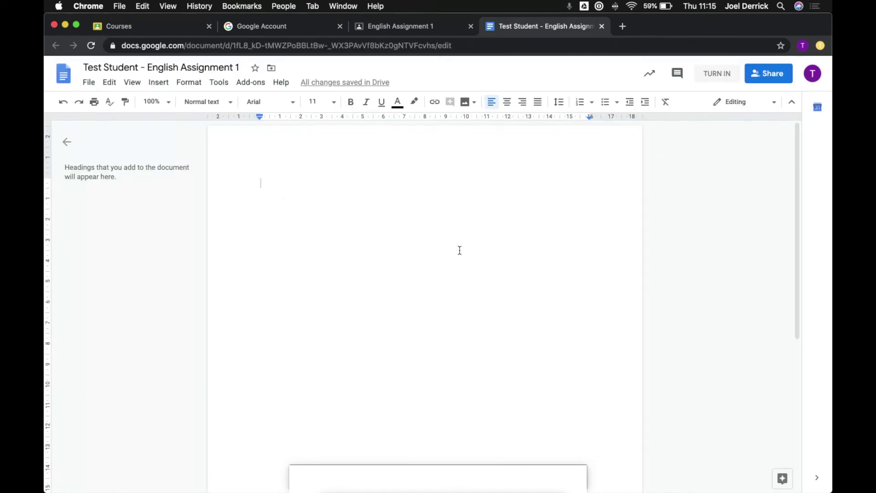
# Write 'This is my document' in the new Doc and turn it in.
pyautogui.write('T')
pyautogui.press('BackSpace')
pyautogui.write('This is my docum')
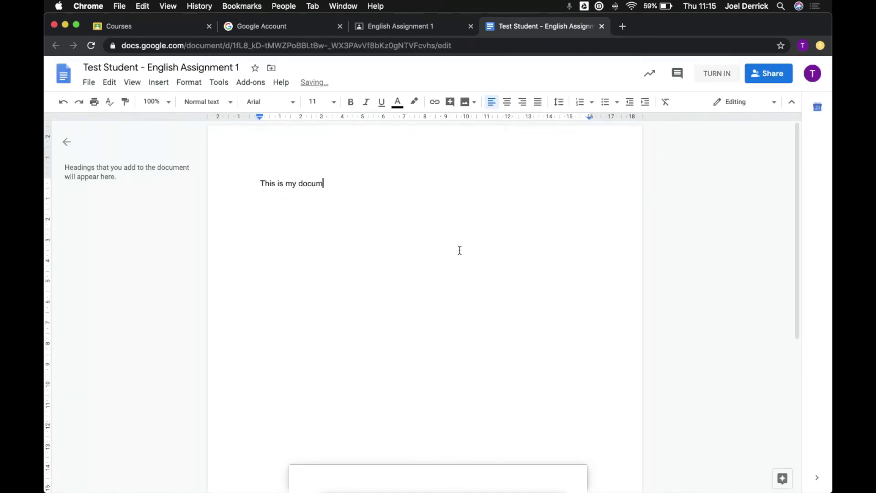
pyautogui.write('ent')
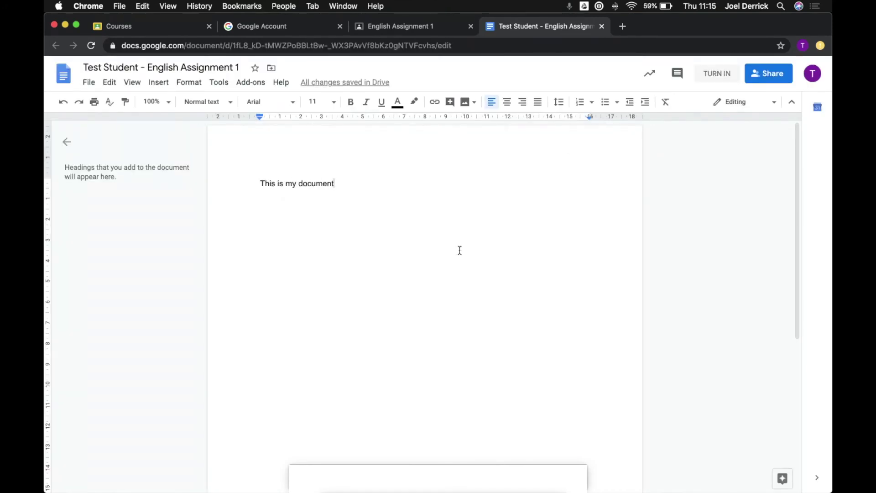
pyautogui.click(714, 78)
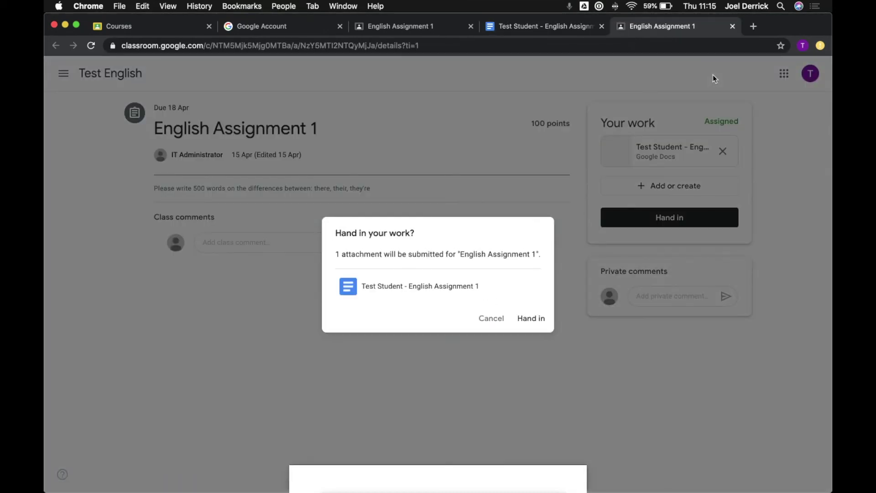
# Confirm Hand in to submit the Google Doc for English Assignment 1.
pyautogui.click(526, 321)
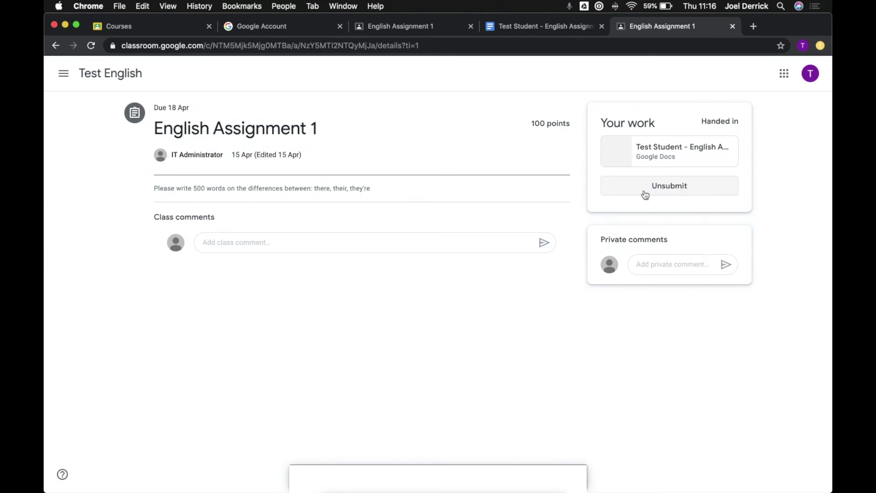
# Return to the Test English class stream via the class name.
pyautogui.click(104, 80)
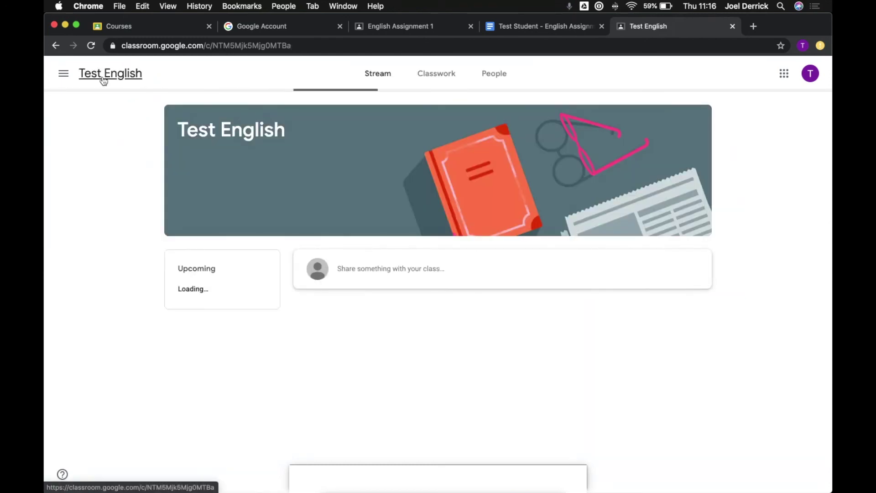